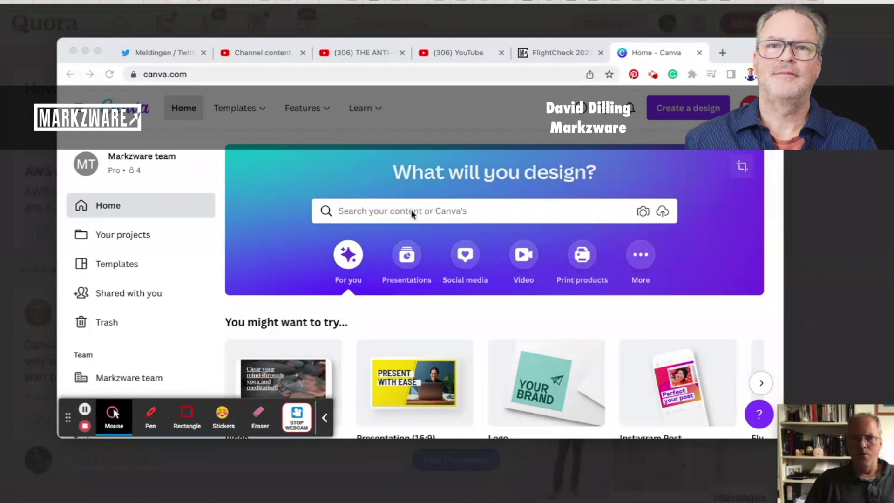
Step: Search Canva's templates for 'sweat' and choose the Sweatshirt suggestion
left_click_drag(451, 44, 451, 88)
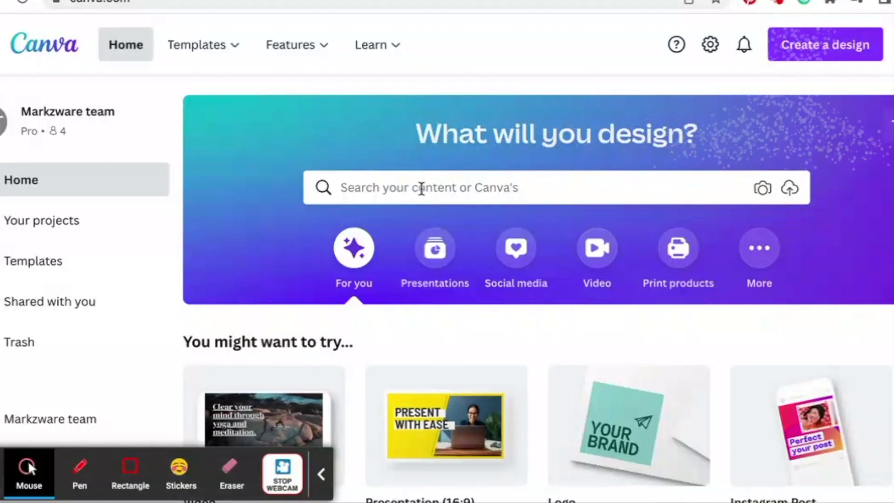
left_click(421, 188)
type("s")
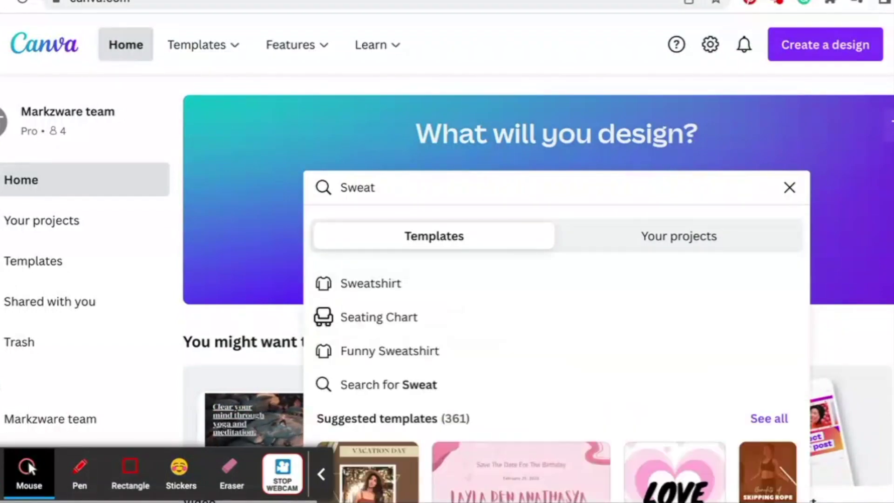
left_click(371, 285)
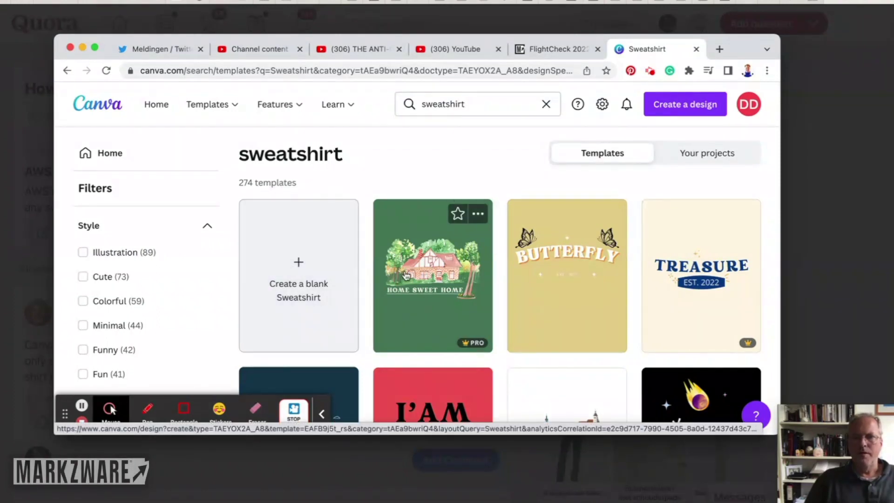
Step: Create a blank Sweatshirt design from the template results
scroll(405, 276, "down", 3)
scroll(405, 276, "down", 1)
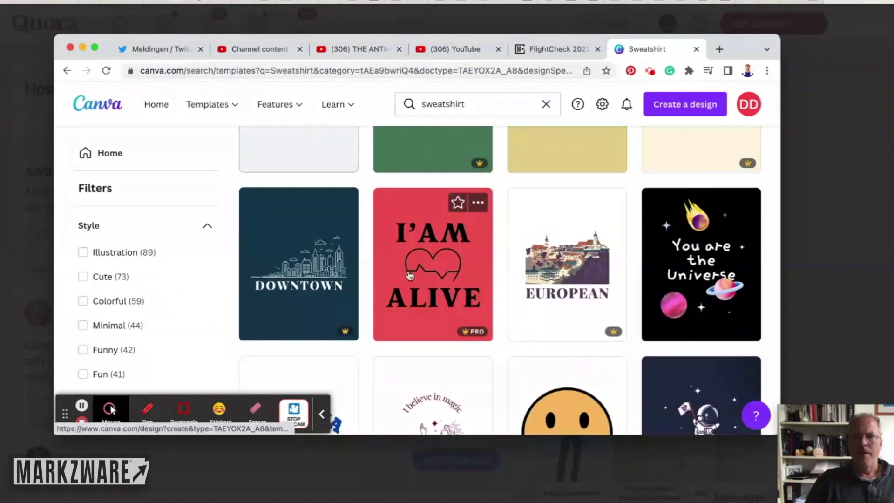
scroll(410, 276, "down", 1)
scroll(410, 275, "down", 3)
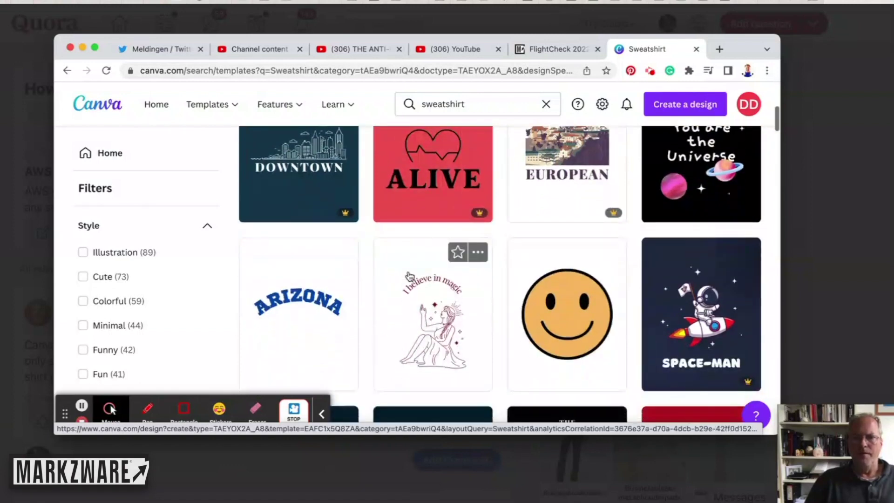
scroll(409, 275, "down", 3)
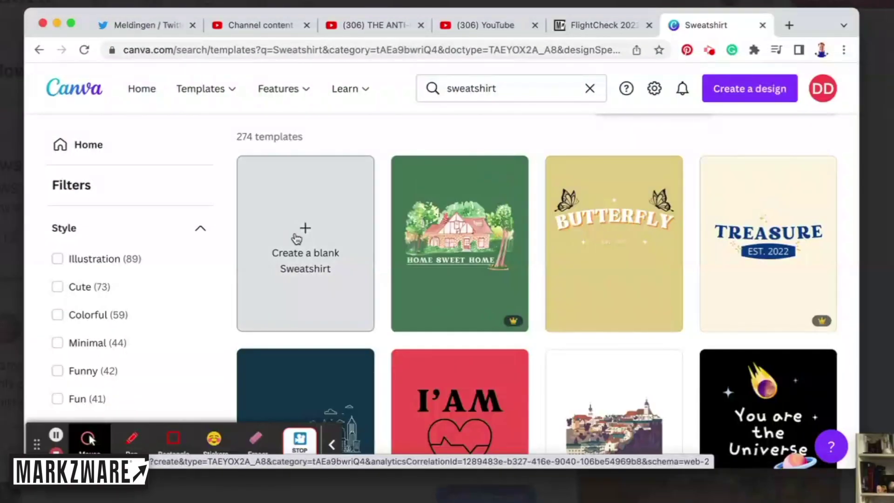
left_click(296, 239)
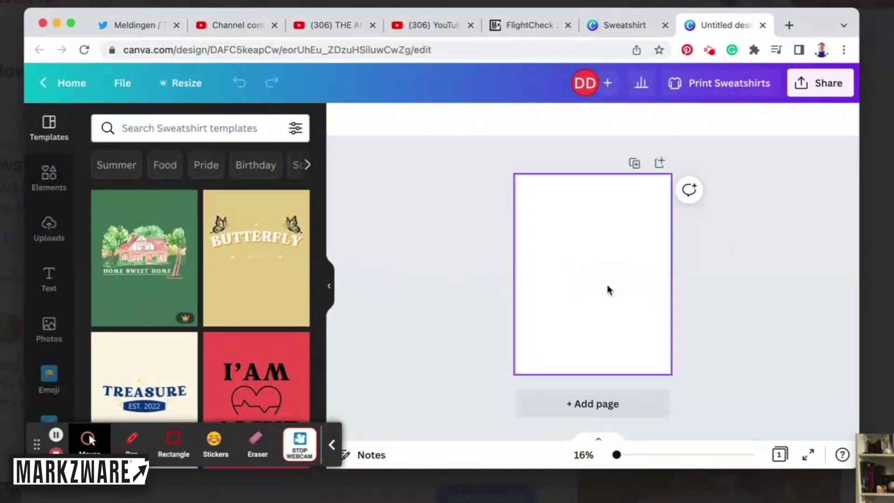
Step: Apply the TREASURE – EST. 2022 template to the page and select its TREASURE heading
left_click(146, 356)
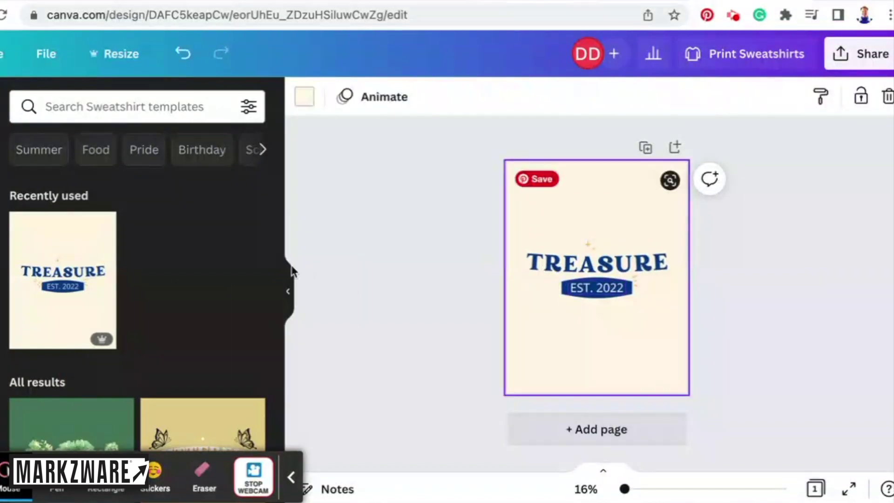
scroll(158, 282, "down", 10)
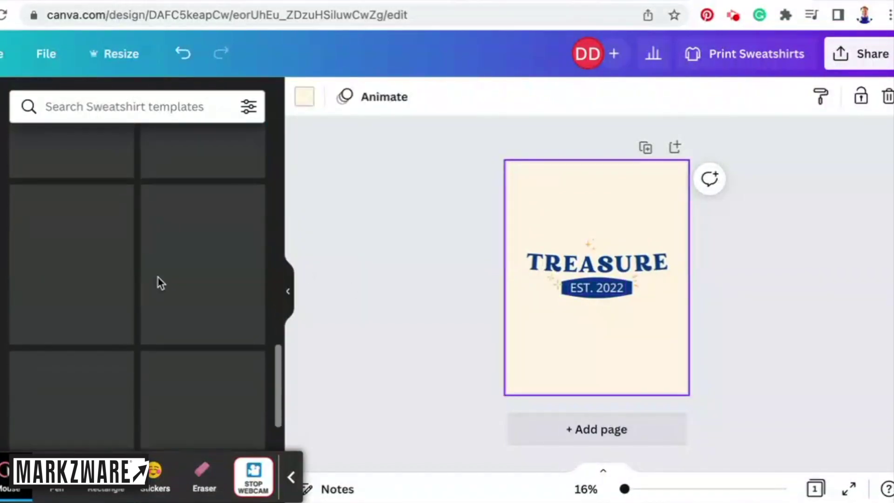
scroll(158, 282, "up", 3)
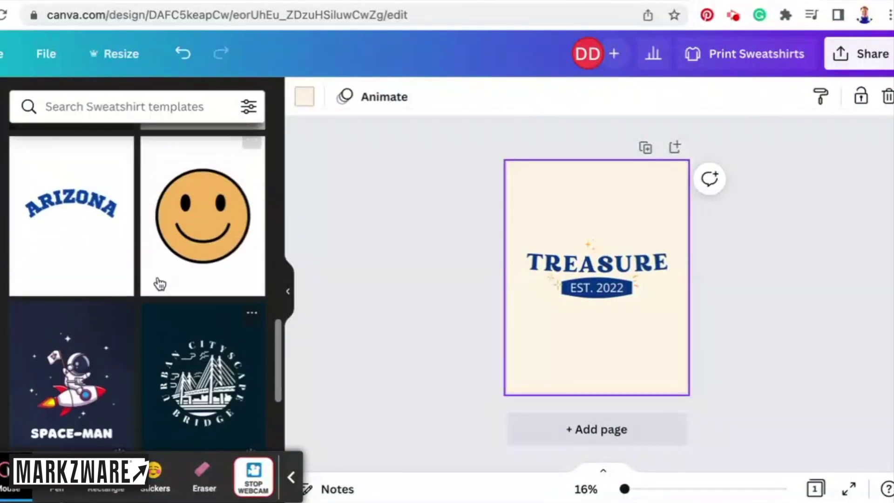
left_click(642, 262)
Step: Retype the heading as FLIGHTCHECK and make its font a few sizes smaller
double_click(577, 266)
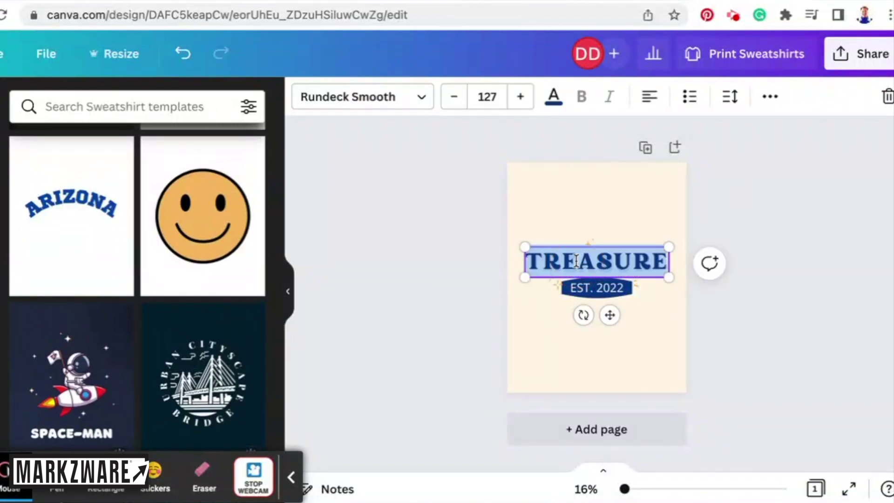
type("FLIGHTCHECK")
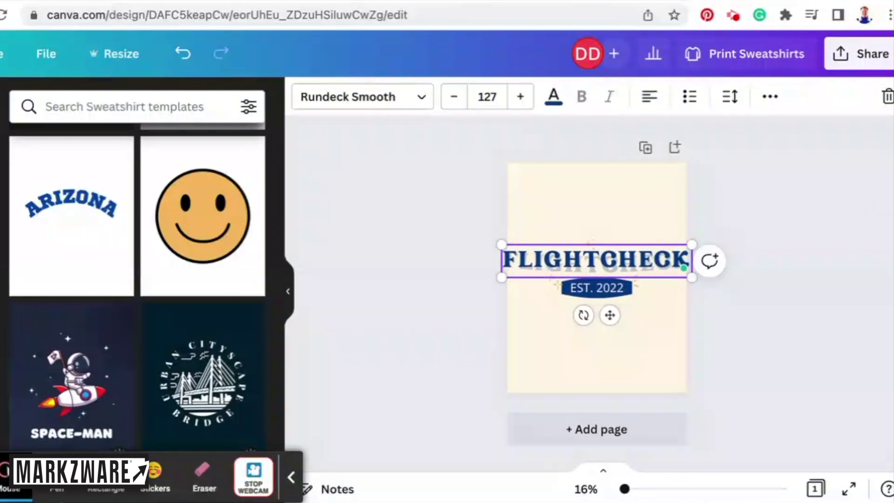
key("ctrl+a")
left_click(451, 99)
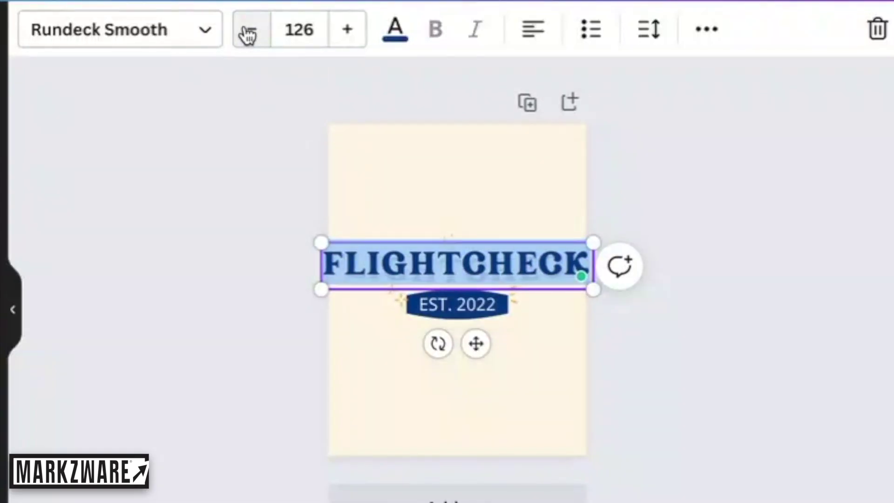
left_click(248, 34)
left_click(249, 34)
left_click(248, 34)
left_click(248, 34)
left_click(248, 34)
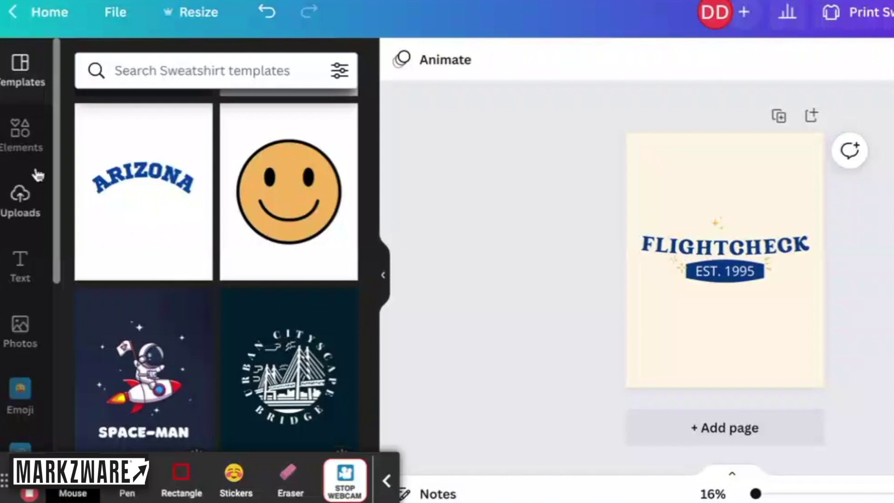
Step: Add the blue eagle logo from Uploads and move it to the top of the page
left_click(21, 205)
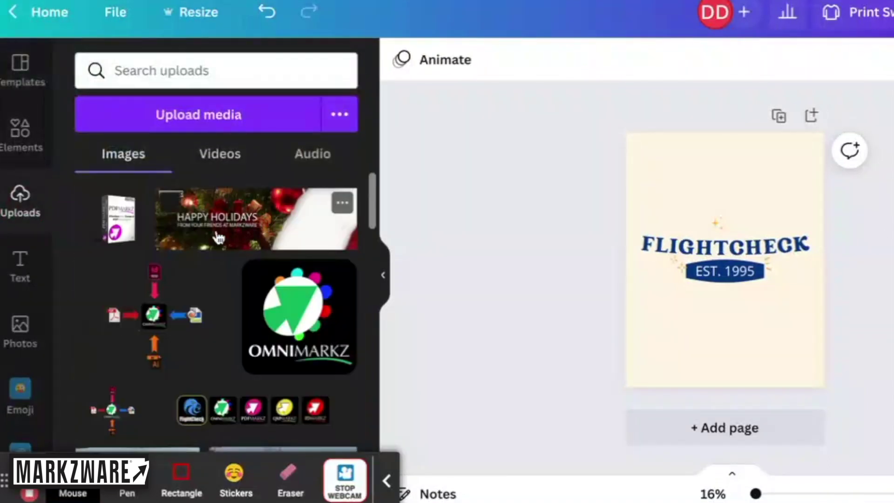
scroll(218, 239, "down", 5)
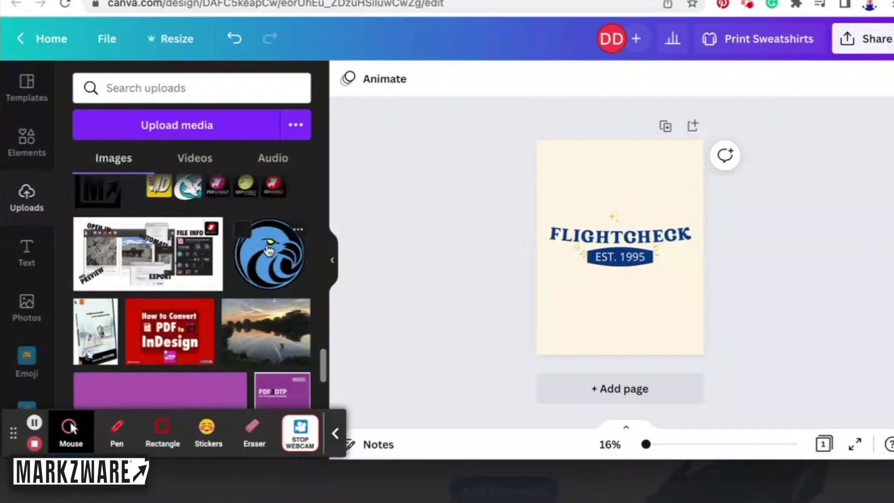
left_click(269, 251)
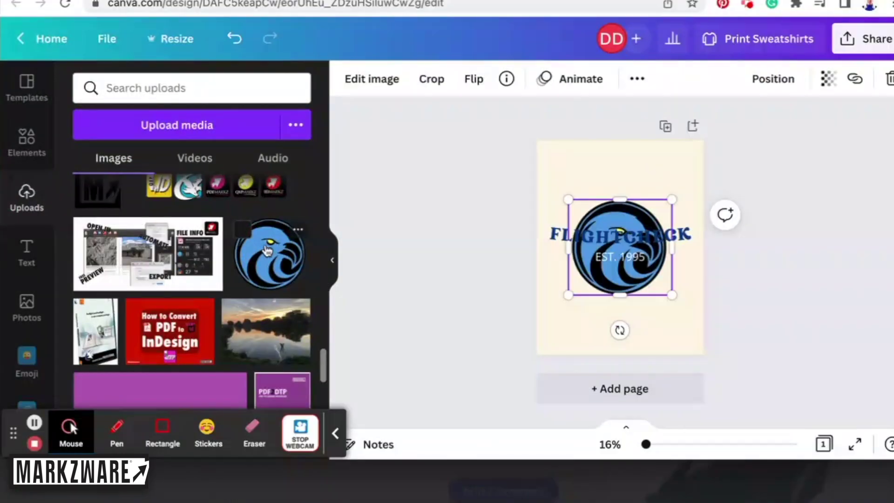
left_click_drag(621, 213, 622, 161)
Step: Add a text box and a Markzware logo, shrinking and centring the logo under EST. 1995
left_click(601, 316)
key("t")
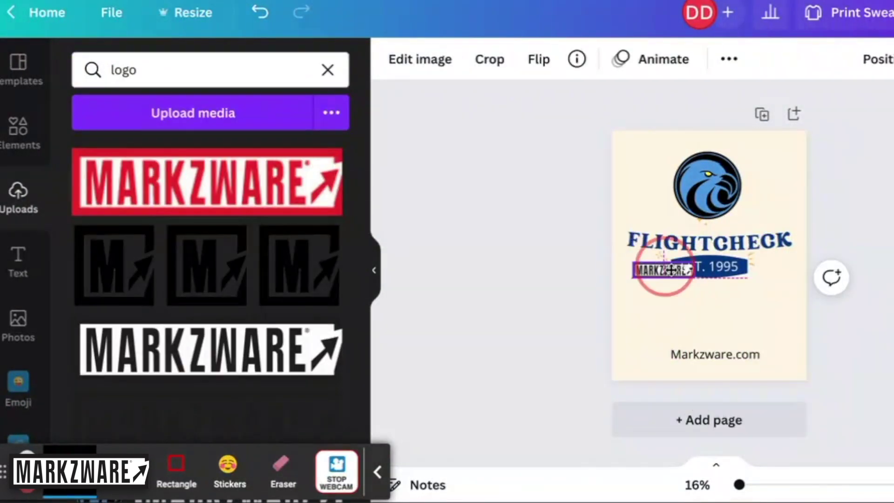
left_click_drag(658, 264, 722, 319)
left_click(724, 356)
left_click(454, 59)
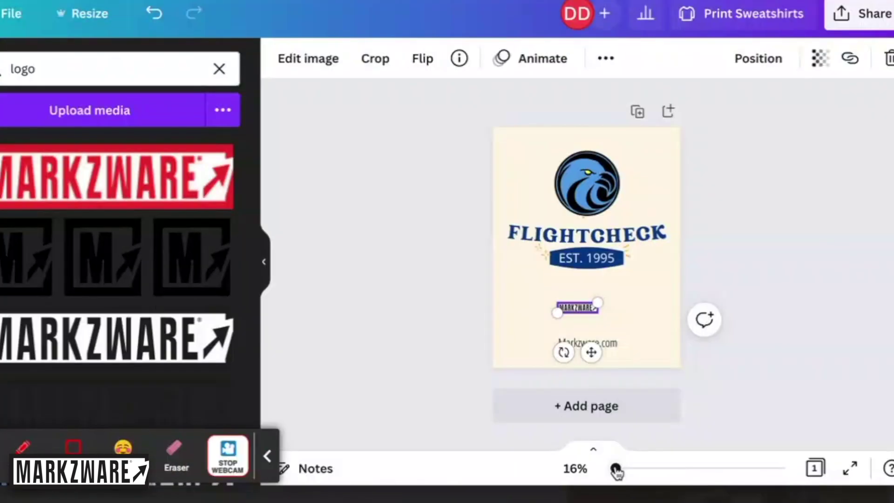
left_click_drag(737, 487, 741, 487)
left_click_drag(617, 469, 622, 469)
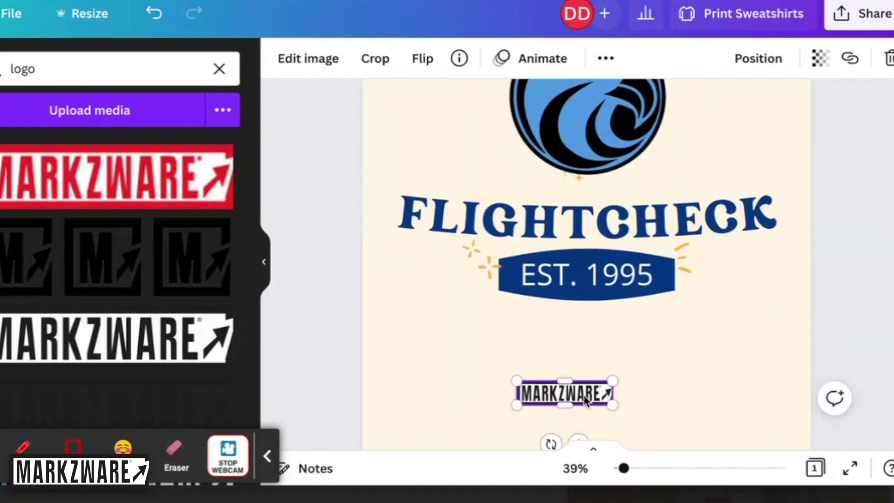
left_click_drag(585, 398, 600, 332)
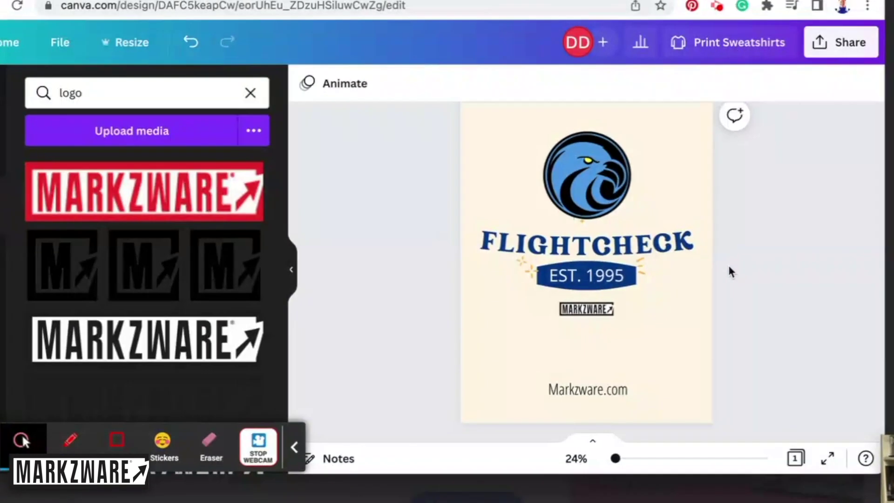
Step: Start a sweatshirt print order and switch the shirt colour from Black to Gray
left_click(723, 48)
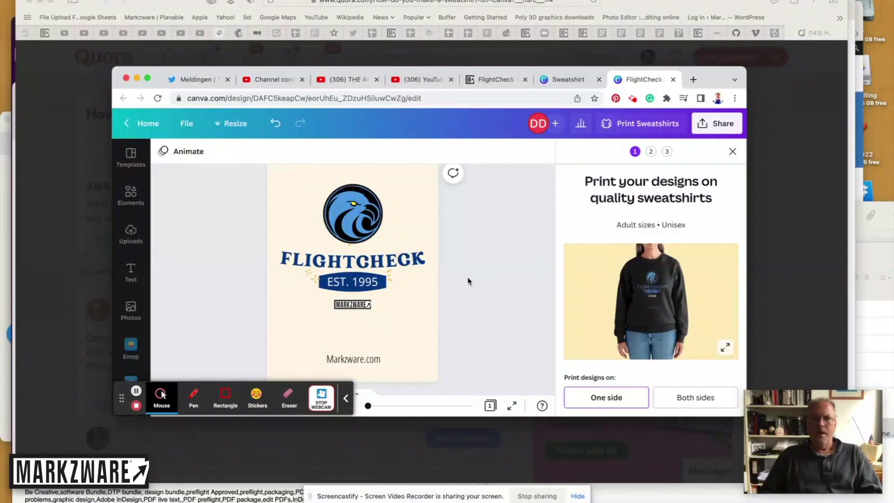
scroll(573, 280, "down", 2)
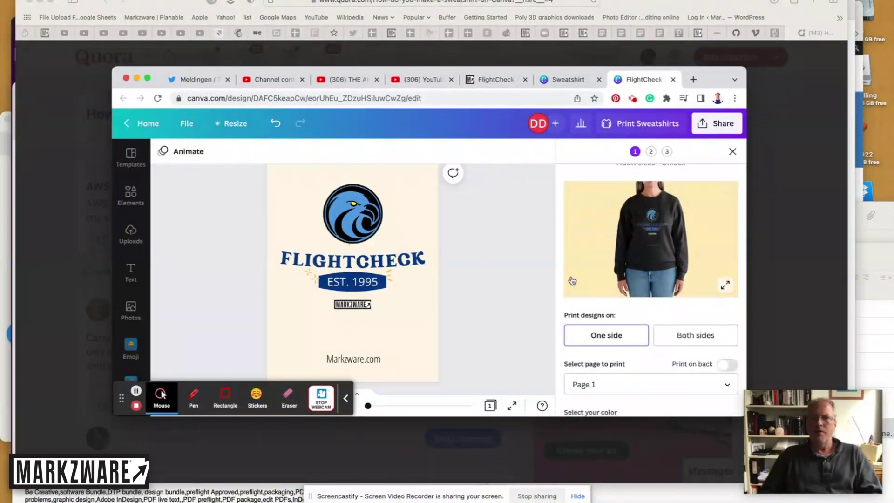
scroll(572, 280, "down", 2)
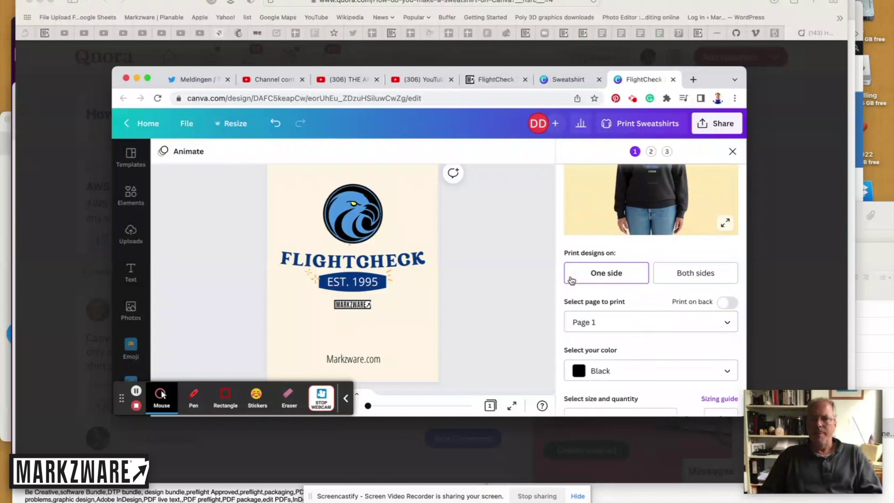
scroll(692, 297, "up", 3)
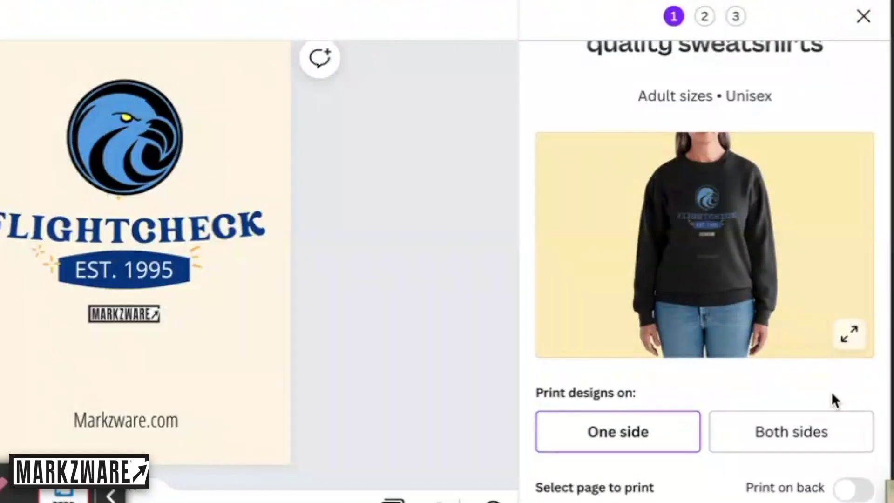
scroll(715, 332, "down", 5)
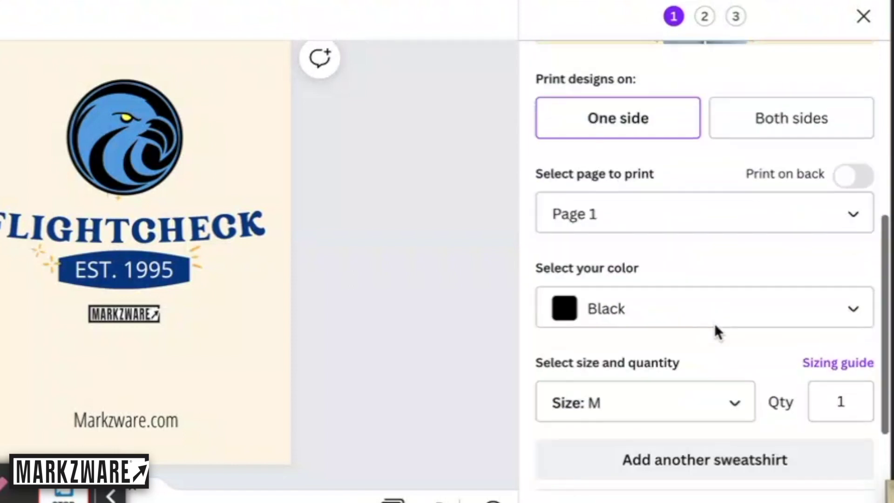
left_click(854, 310)
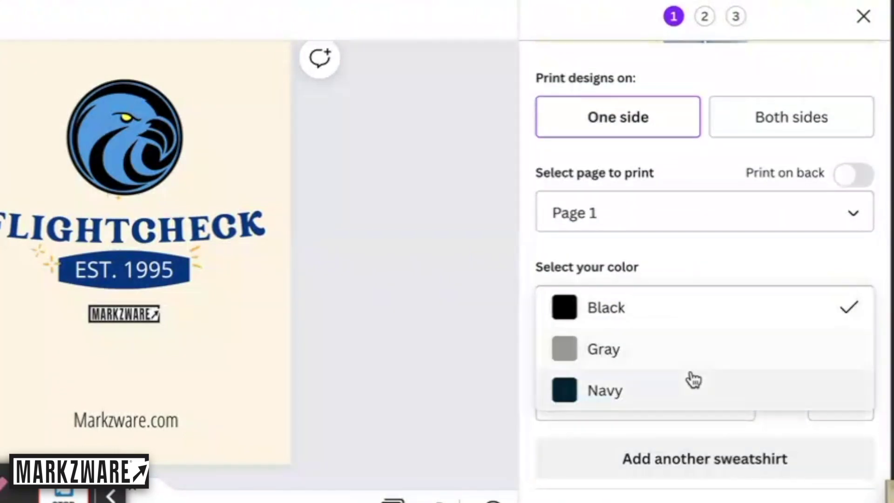
left_click(680, 361)
scroll(736, 274, "up", 6)
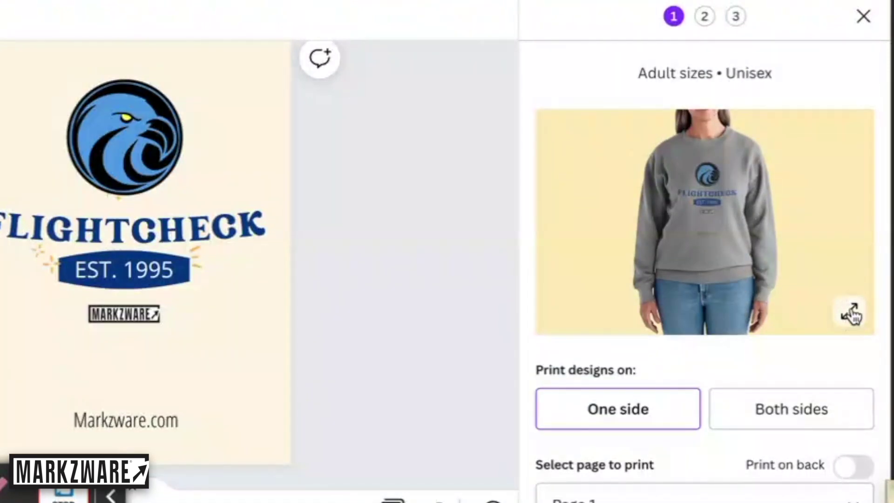
Step: Move the Markzware logo directly above Markzware.com and view the enlarged gray sweatshirt mockup
left_click(851, 314)
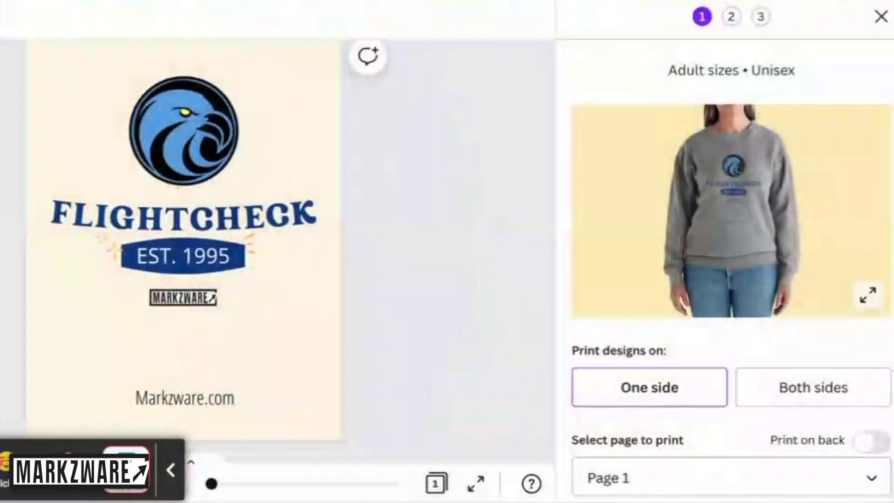
left_click(188, 295)
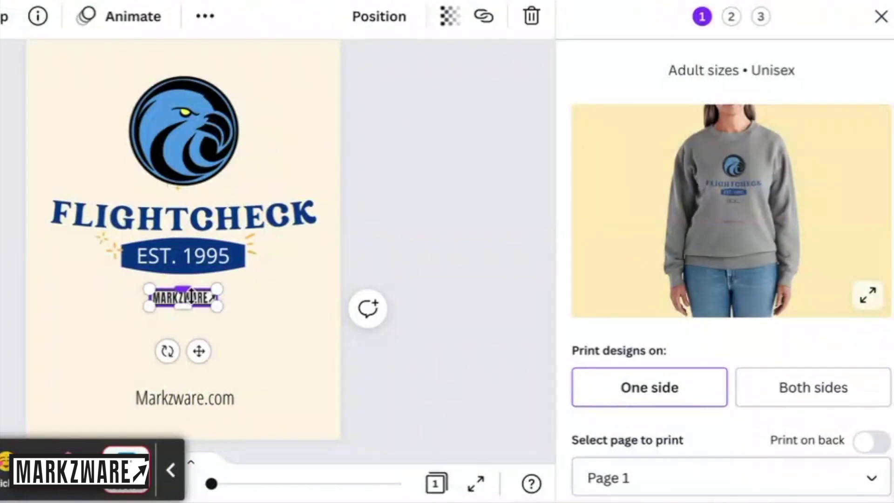
left_click_drag(211, 483, 215, 486)
scroll(399, 279, "down", 3)
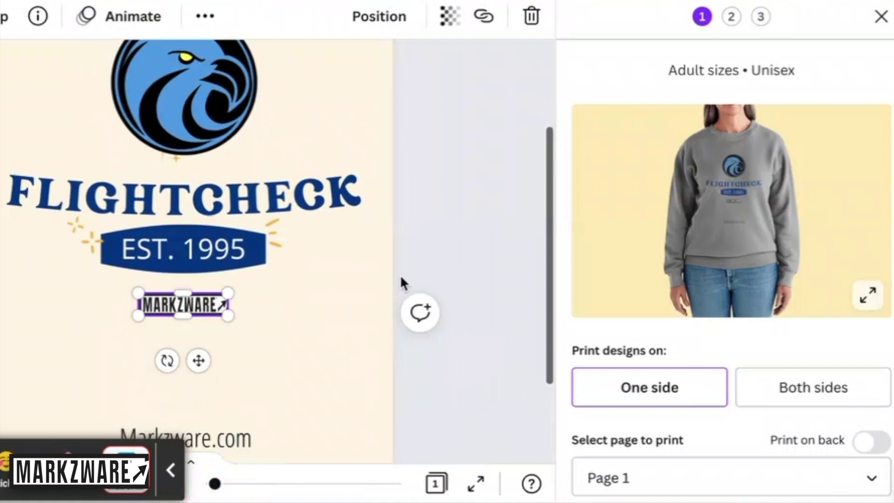
left_click_drag(202, 217, 203, 320)
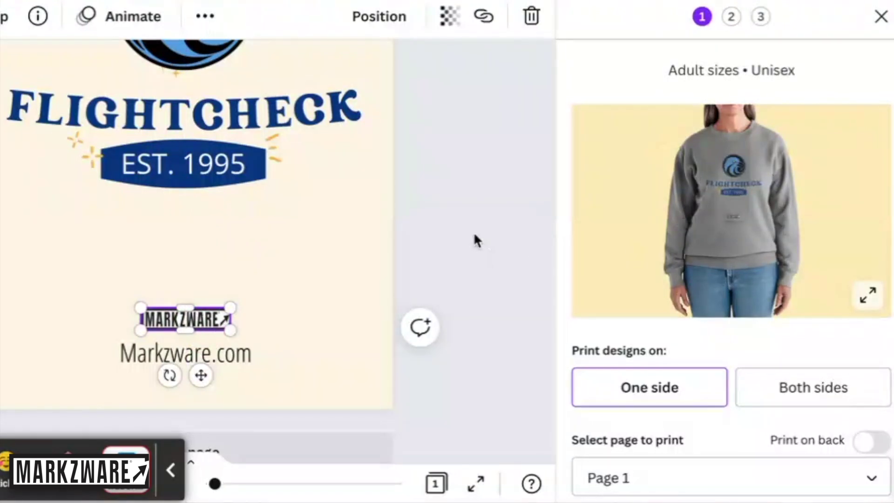
left_click(475, 236)
left_click(869, 298)
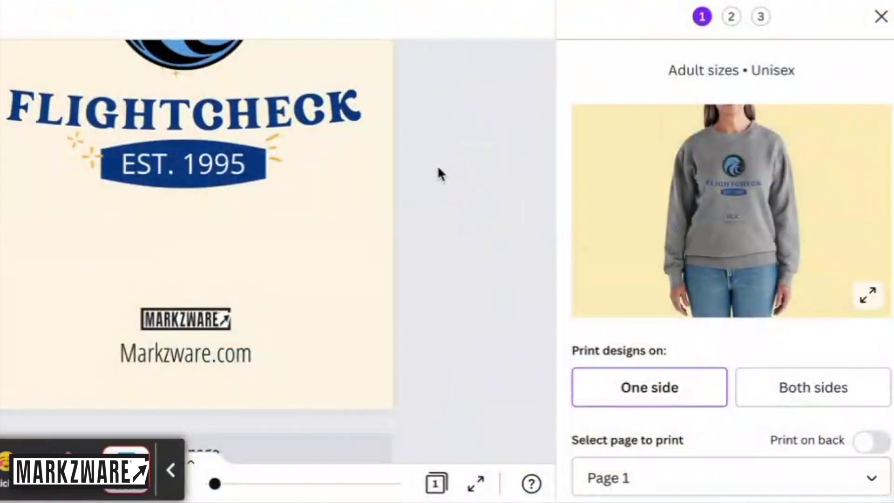
Step: Set the first gray sweatshirt's size to XXL
scroll(661, 298, "down", 8)
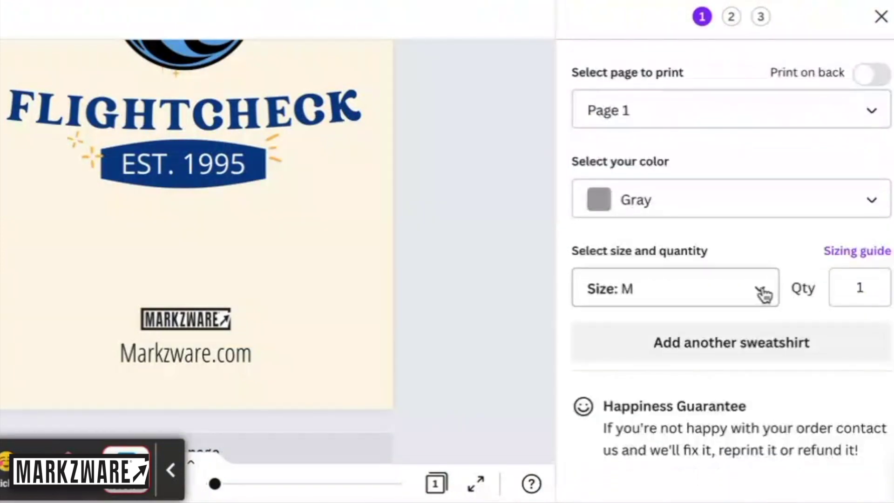
left_click(760, 290)
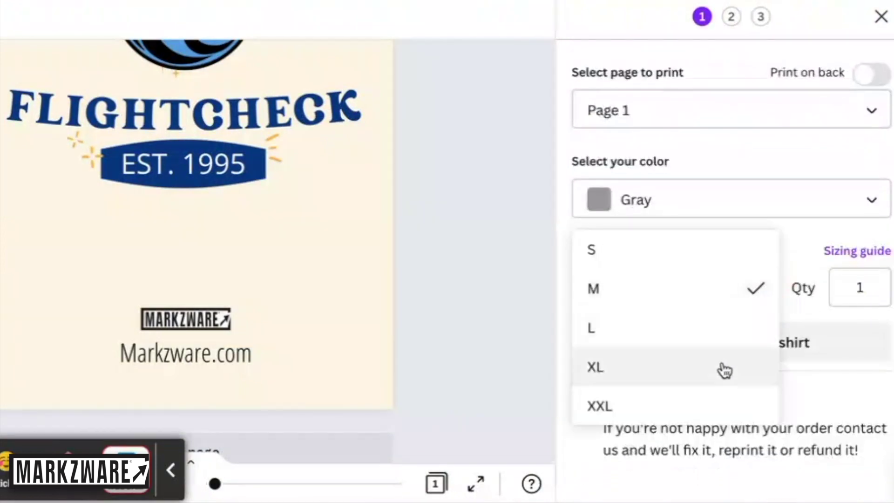
left_click(719, 405)
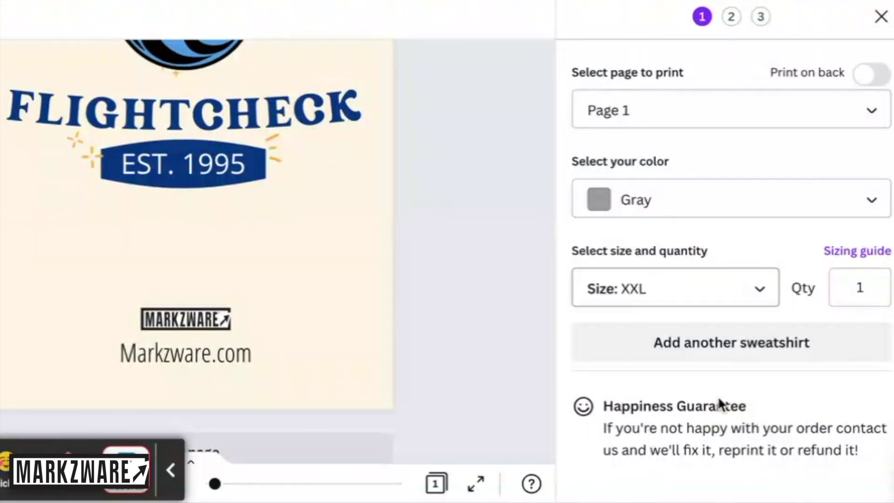
scroll(747, 363, "down", 1)
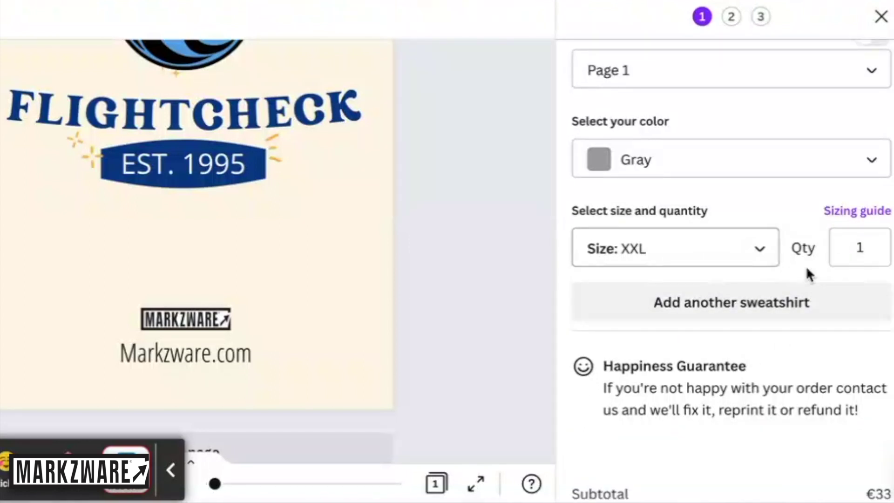
scroll(680, 345, "down", 2)
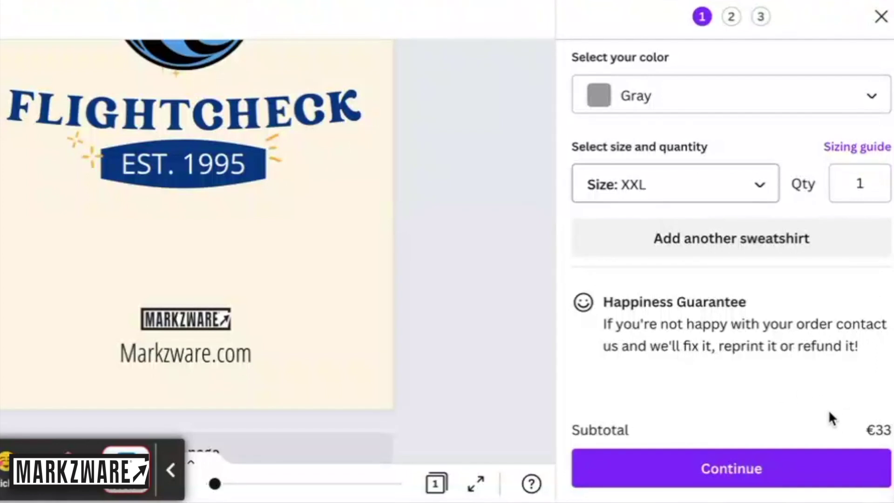
scroll(694, 204, "up", 1)
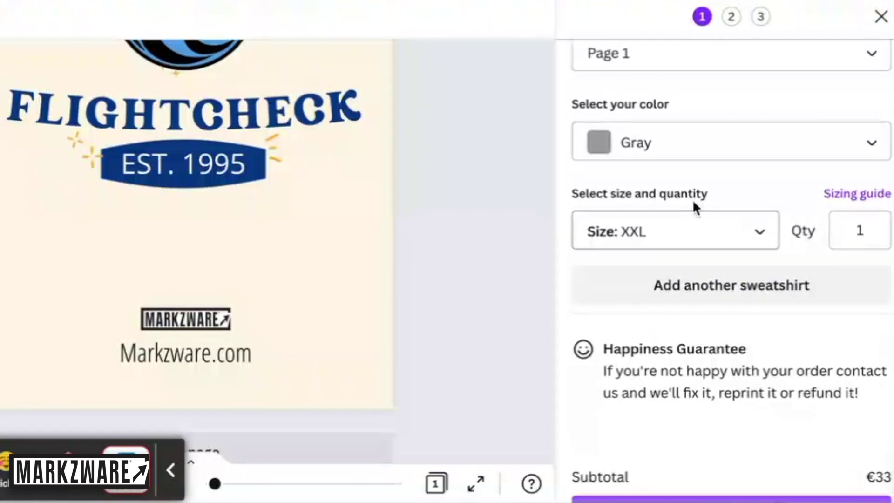
scroll(735, 289, "down", 1)
Step: Add a second sweatshirt in size XL and continue to shipping at €57.50
left_click(733, 240)
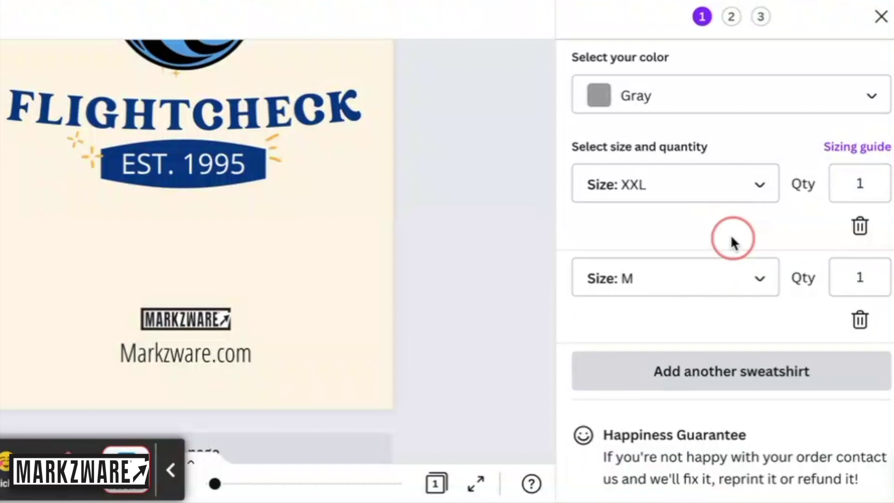
left_click(751, 279)
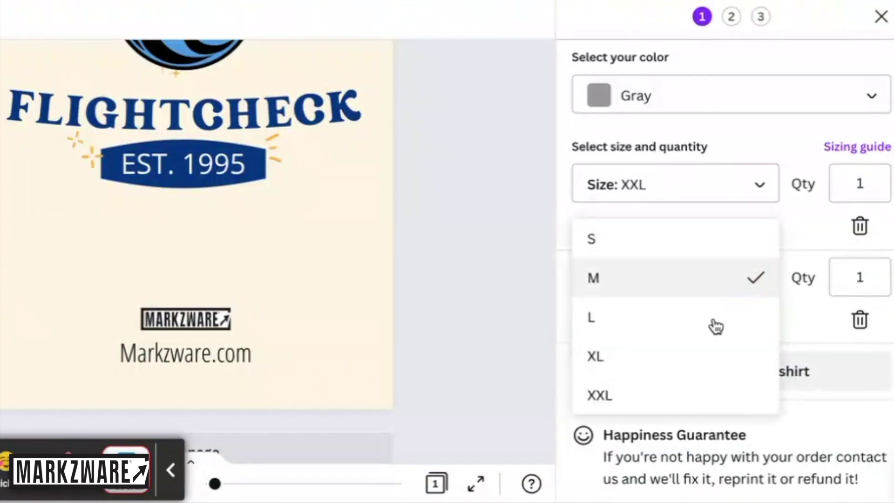
left_click(696, 362)
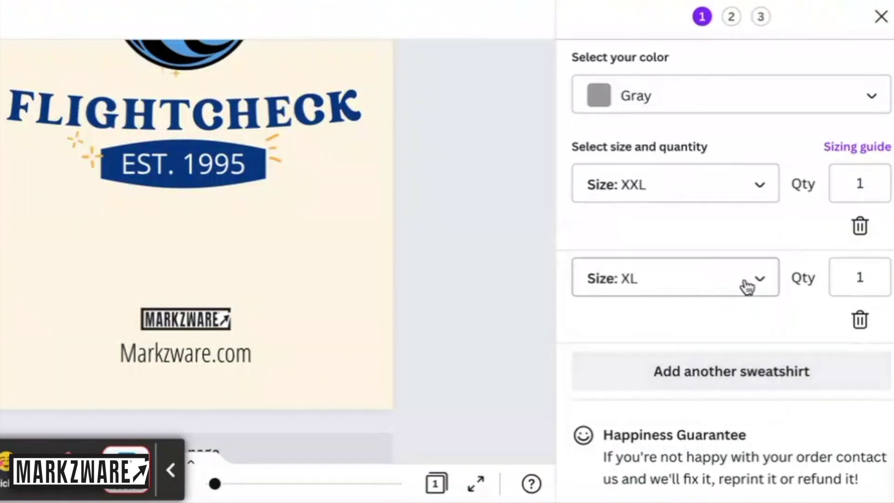
scroll(744, 285, "down", 3)
left_click(738, 469)
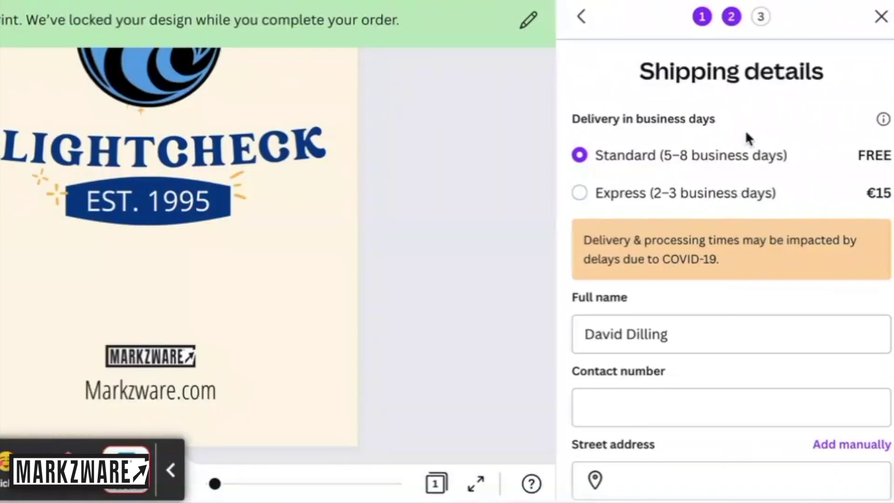
Step: Review the shipping details showing free standard delivery and a €57.50 total
scroll(756, 226, "down", 5)
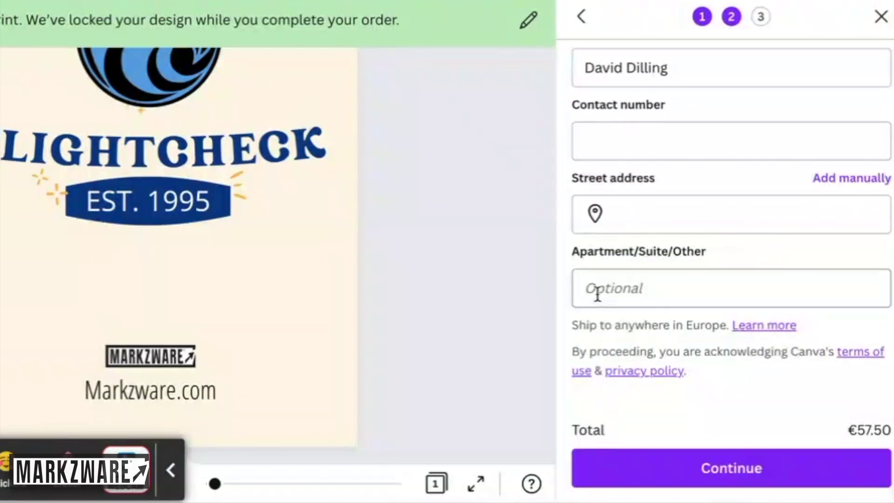
scroll(565, 273, "up", 5)
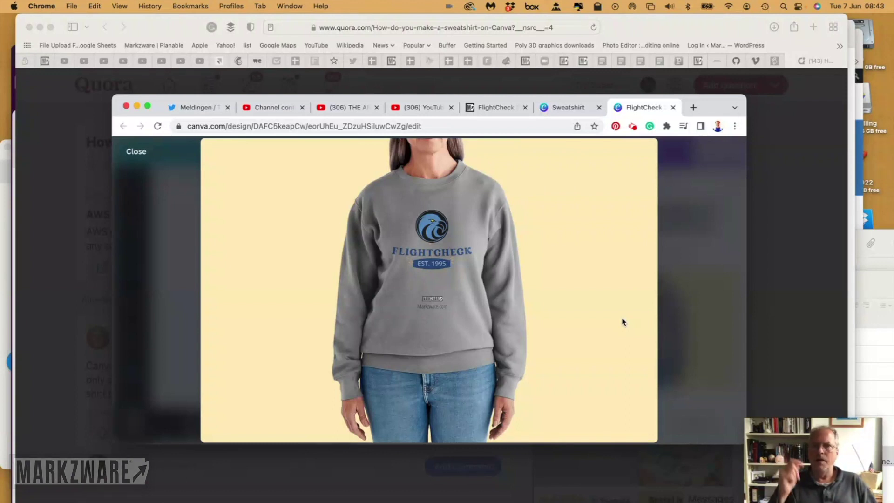
Step: Close the mockup preview and open the Download panel's file type list
key("Escape")
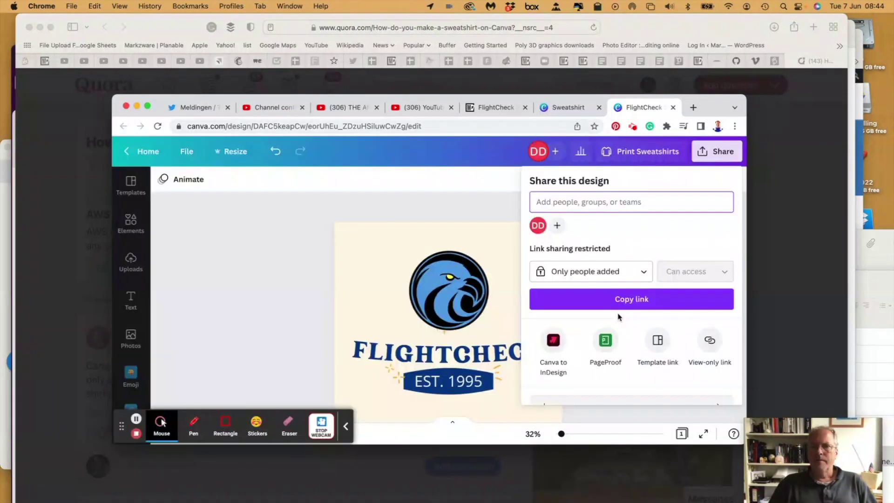
scroll(619, 316, "down", 3)
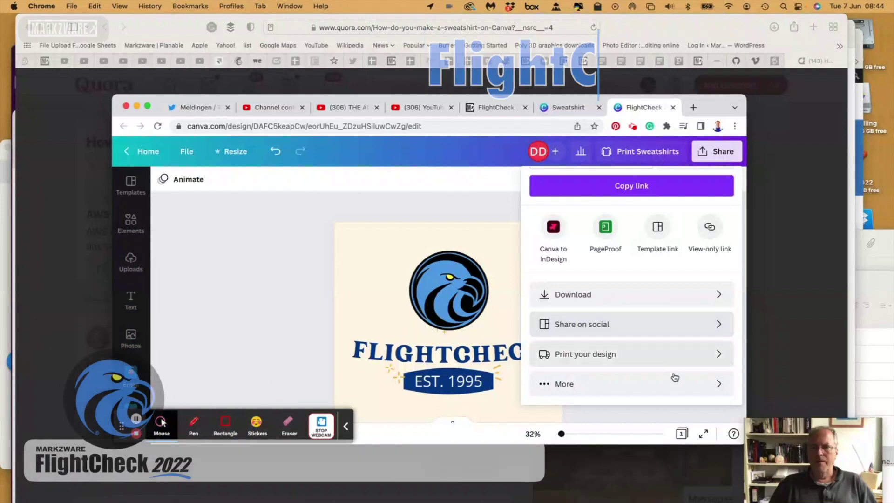
left_click(642, 294)
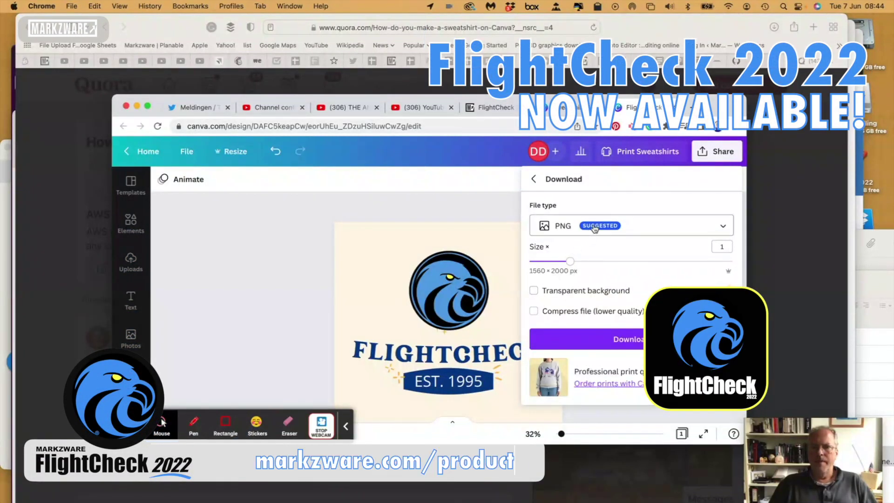
left_click(571, 227)
Step: Download as PDF Print, preflight it in FlightCheck, and check Image01-p01 and Image02-p01
left_click(581, 301)
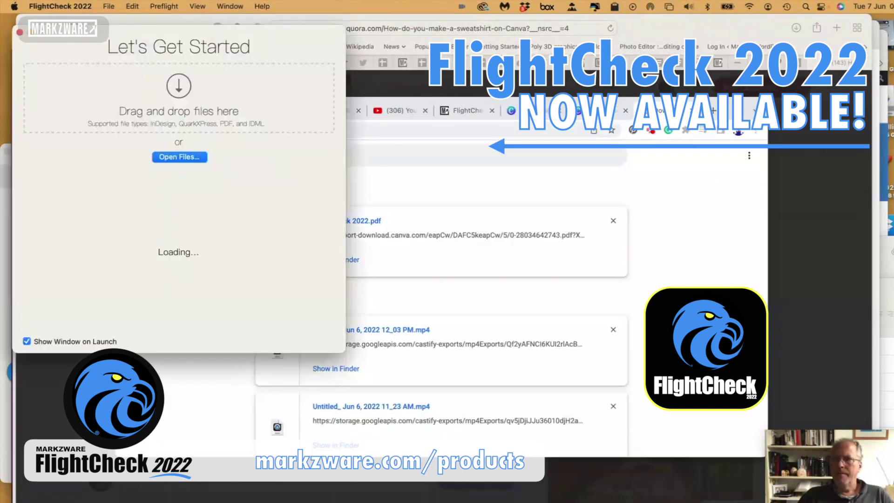
left_click_drag(237, 112, 238, 112)
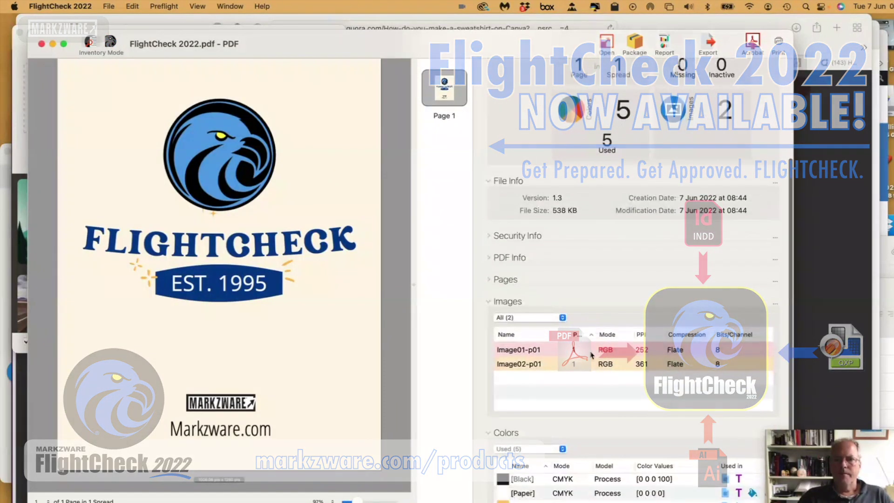
left_click(536, 354)
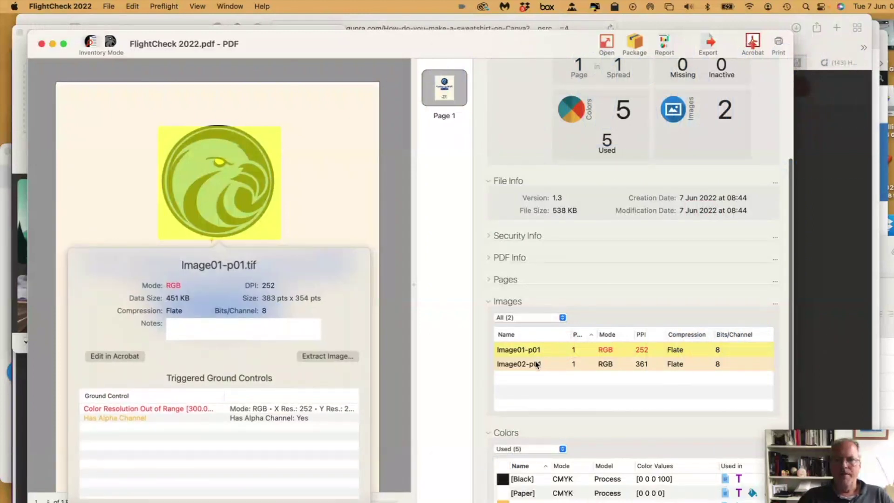
left_click(536, 363)
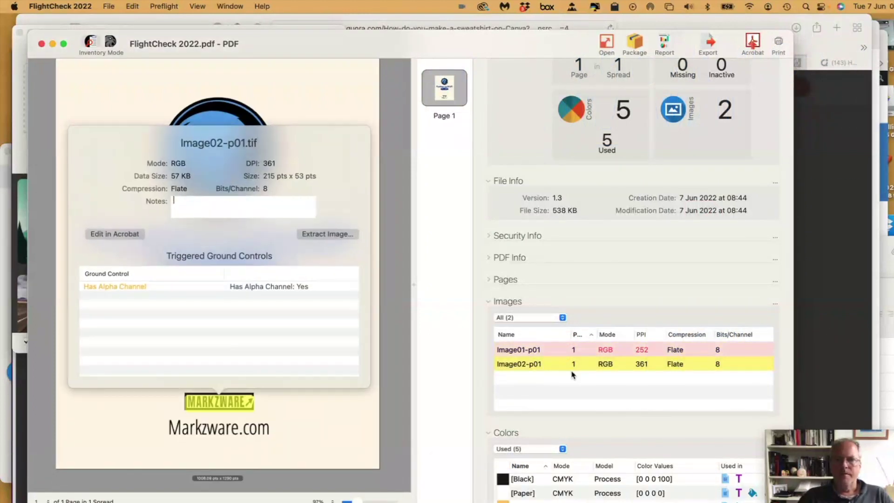
Step: Check the orange RGB colour's details in the inventory, then close the popup
scroll(554, 395, "down", 3)
left_click(552, 437)
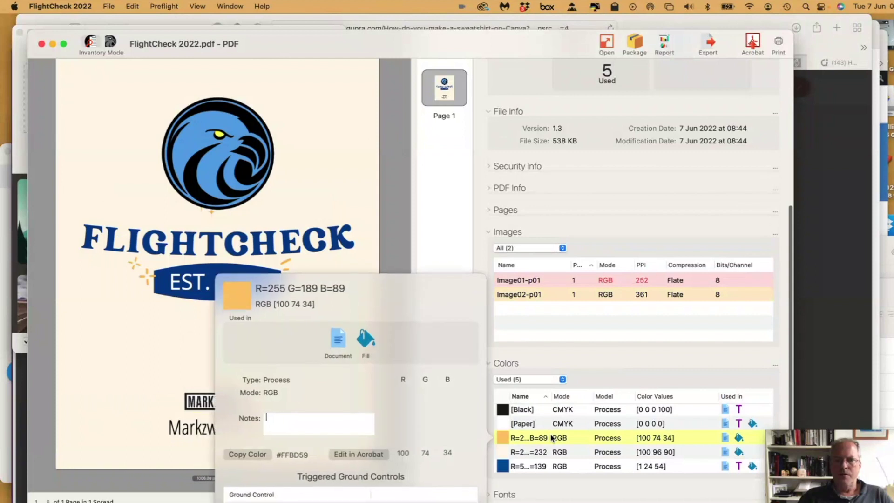
left_click(349, 192)
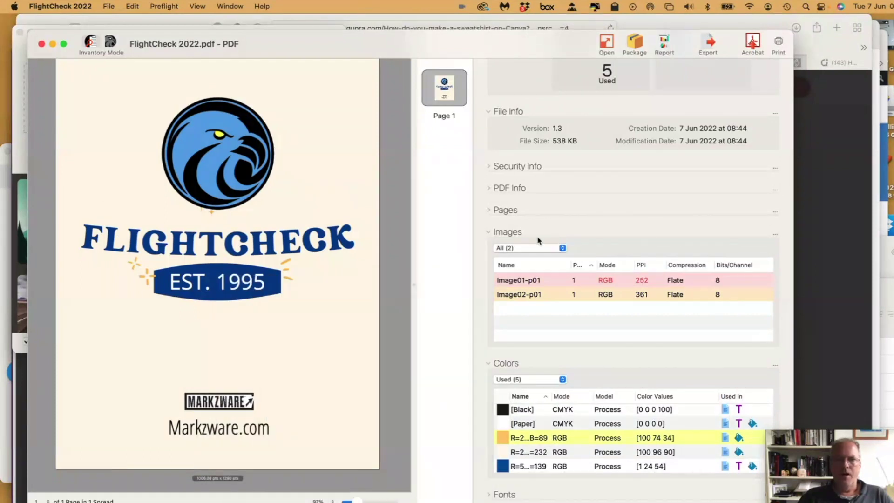
scroll(650, 234, "up", 5)
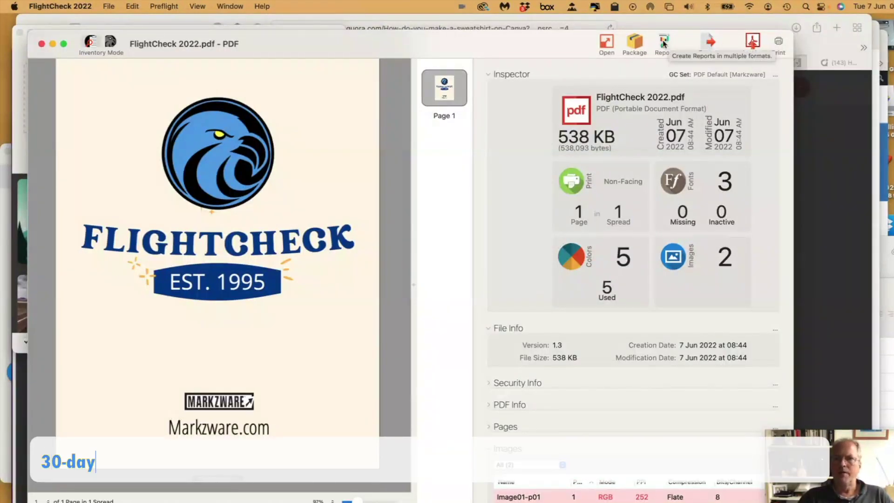
Step: Open the packaging options and include the FlightCheck 2022.idml document in the package
left_click(633, 43)
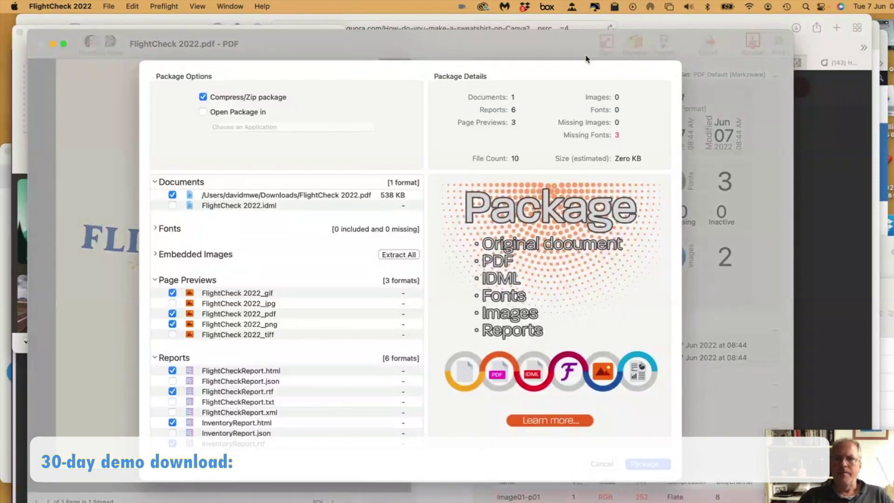
left_click(169, 206)
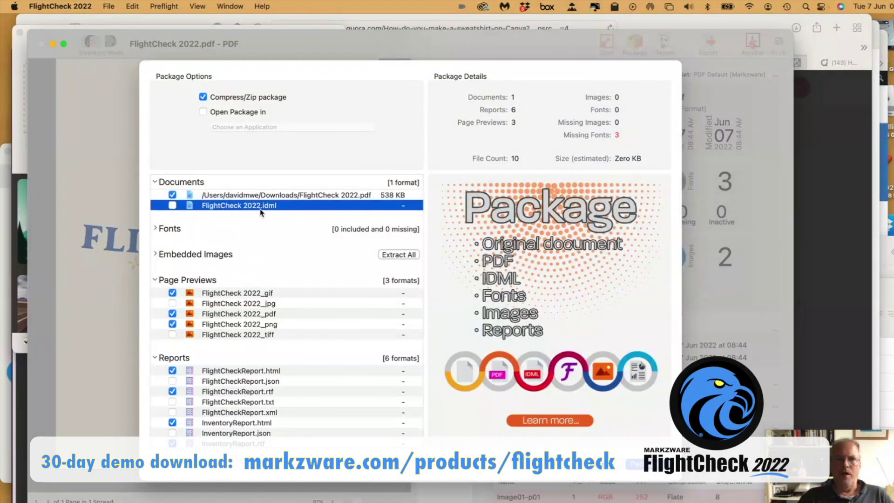
left_click(173, 206)
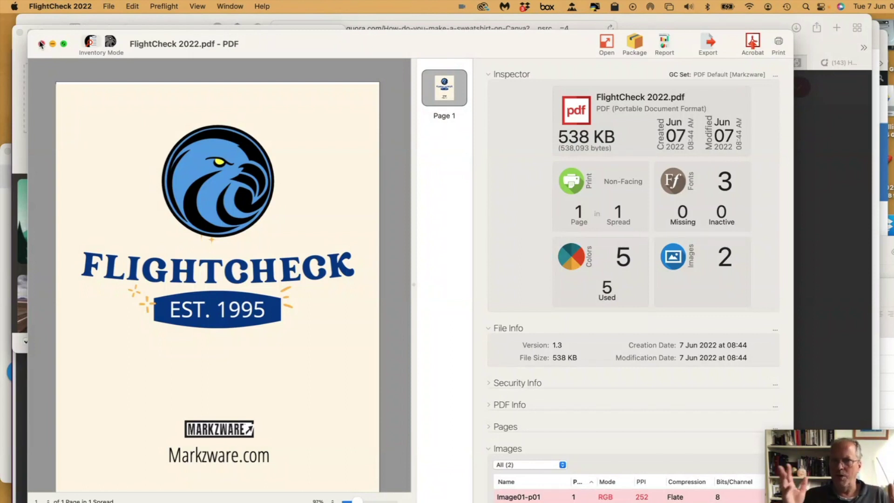
Step: Close FlightCheck 2022.pdf and return Chrome to the 'sweatshirt' search results (274 templates)
left_click(41, 45)
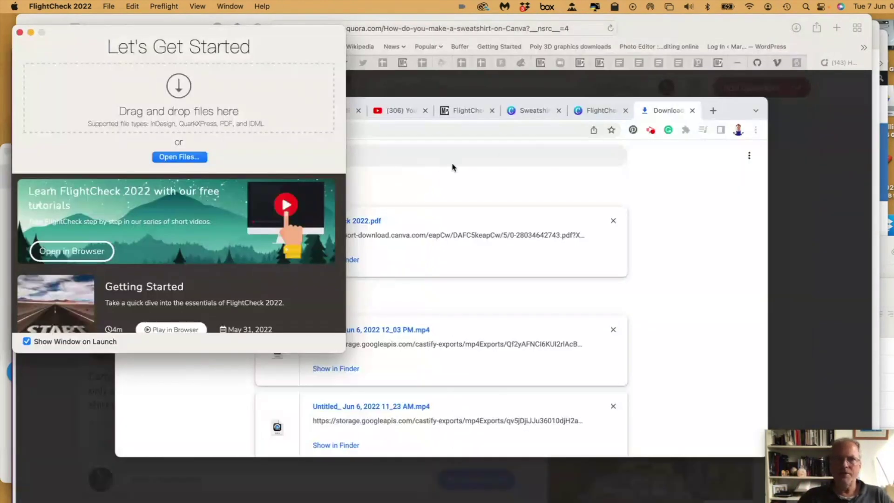
left_click(544, 163)
left_click(601, 112)
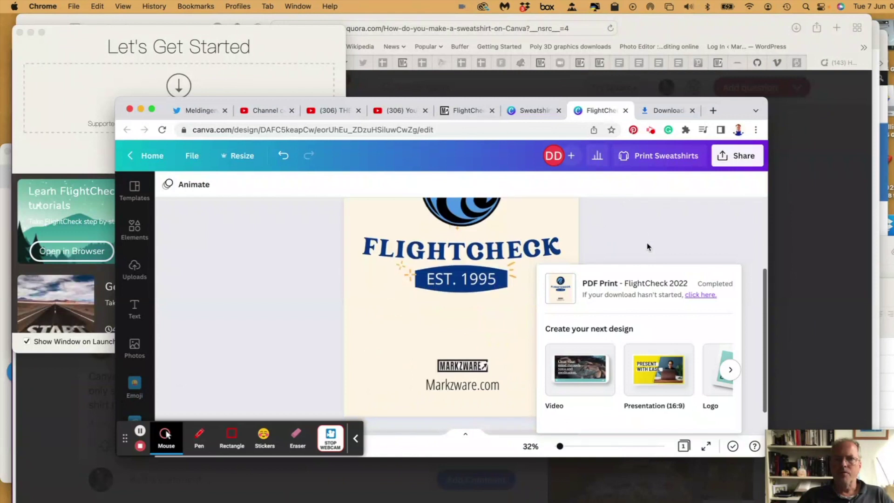
left_click(535, 110)
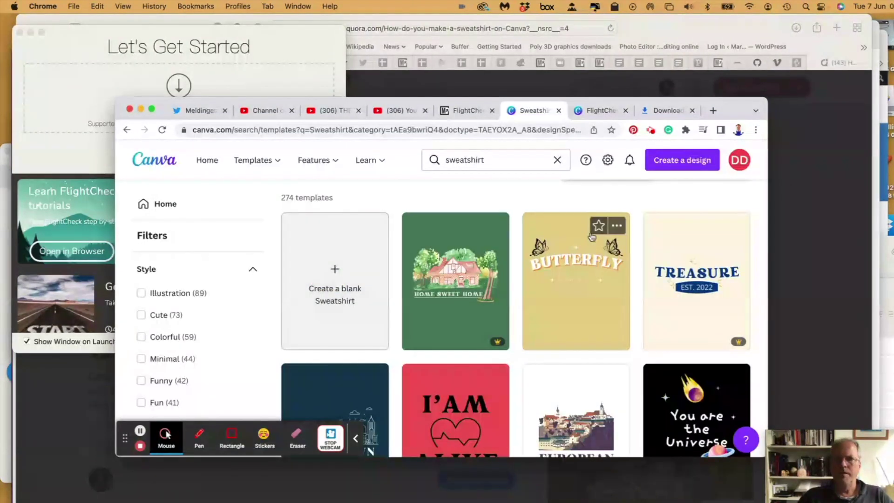
scroll(591, 234, "down", 3)
scroll(593, 235, "up", 3)
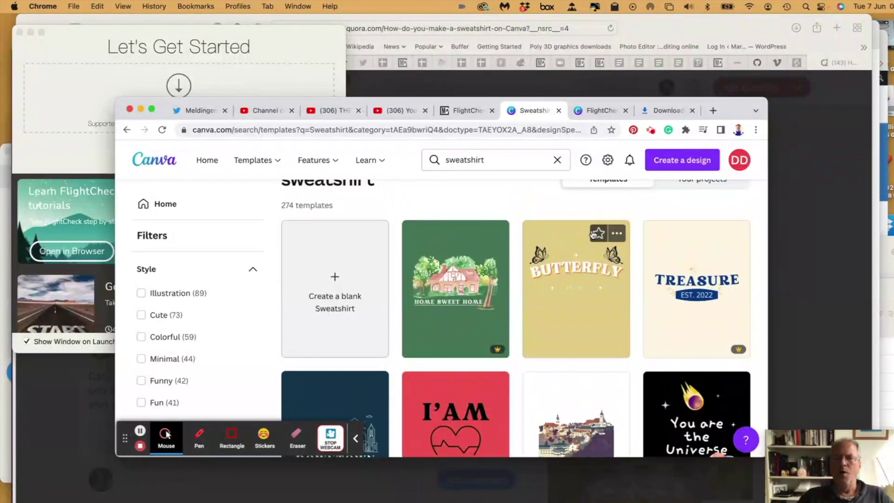